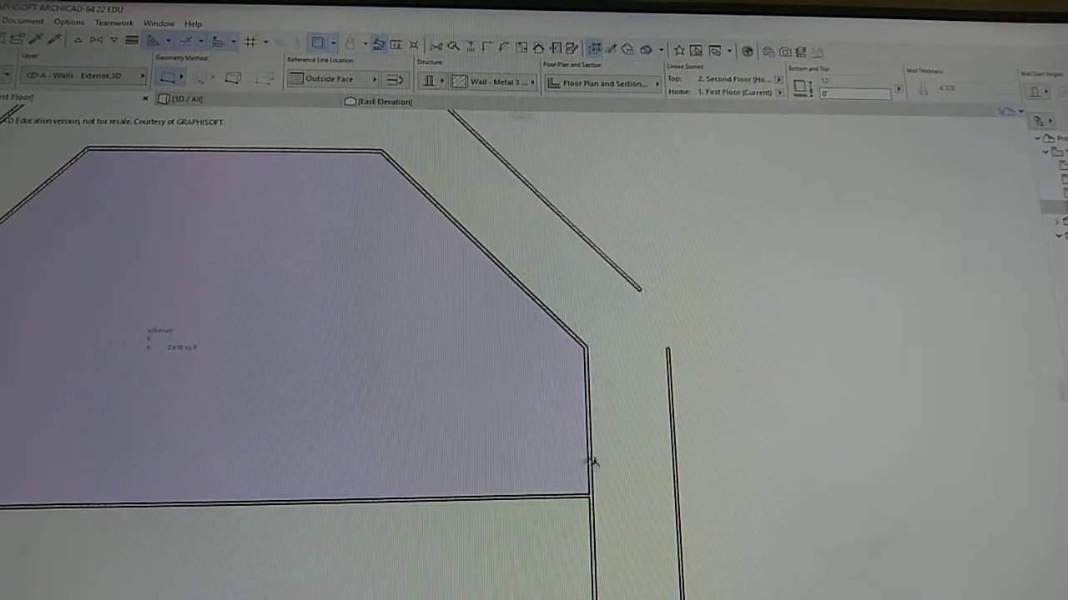
scroll(667, 436, "down", 2)
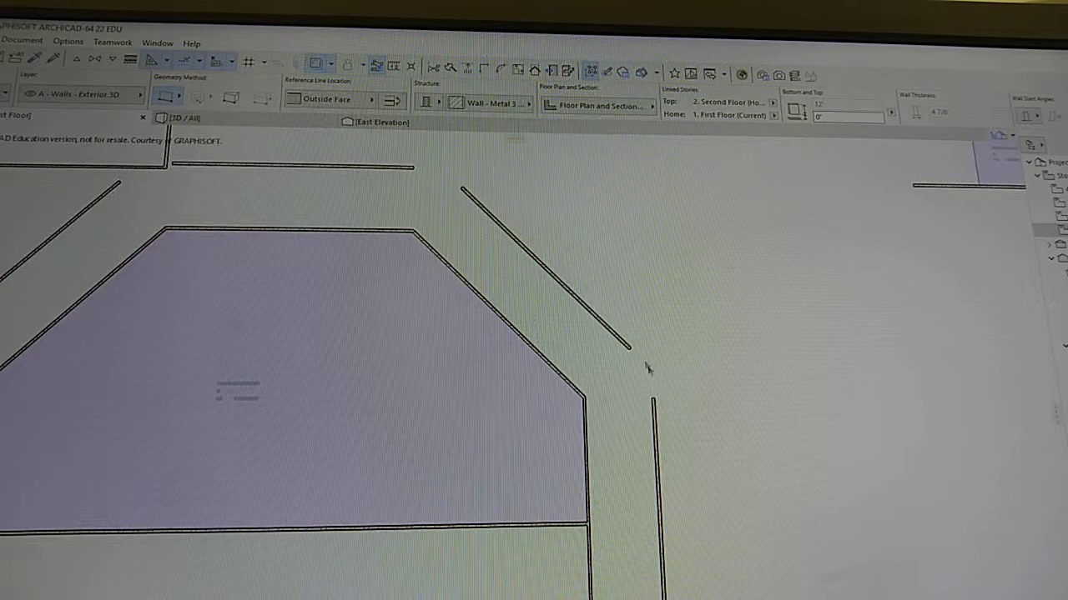
Move the vertical wall up toward the diagonal wall and shorten its top end
middle_click_drag(755, 408, 614, 435)
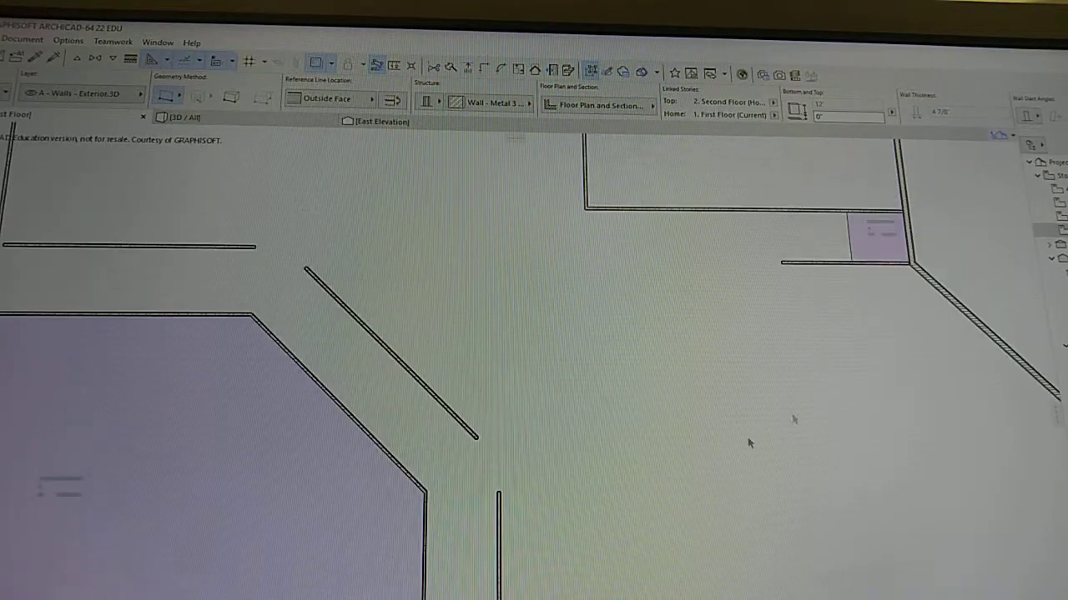
scroll(649, 450, "up", 1)
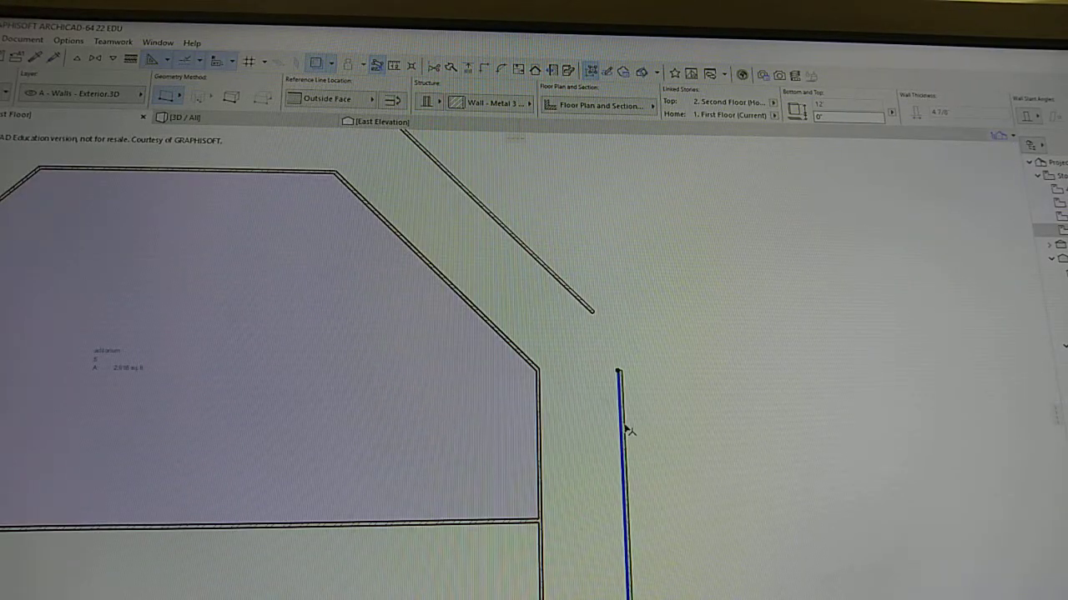
left_click(598, 335)
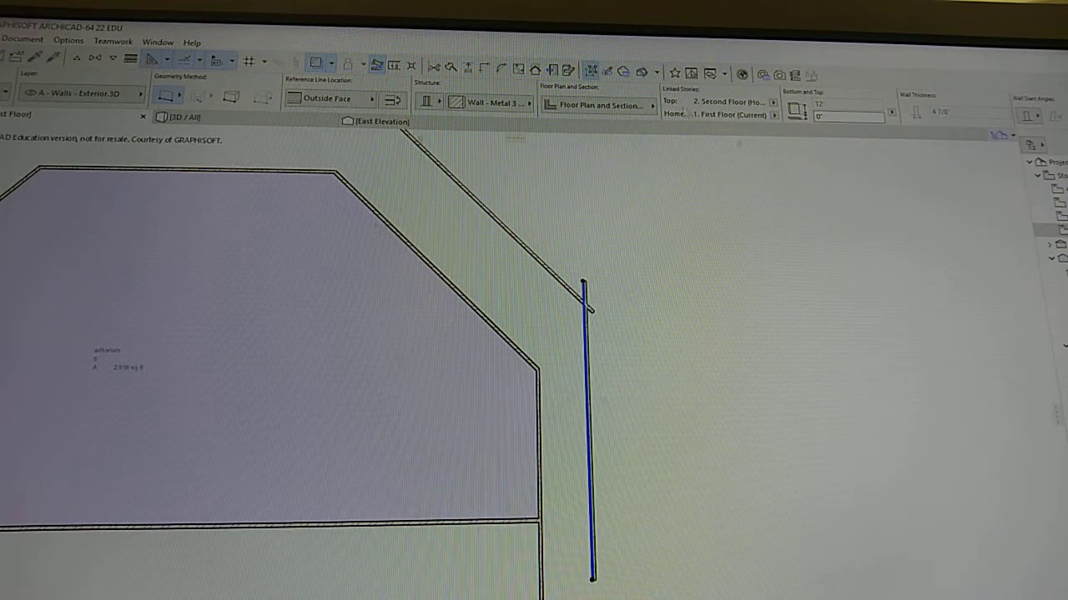
scroll(615, 331, "up", 1)
scroll(614, 332, "up", 1)
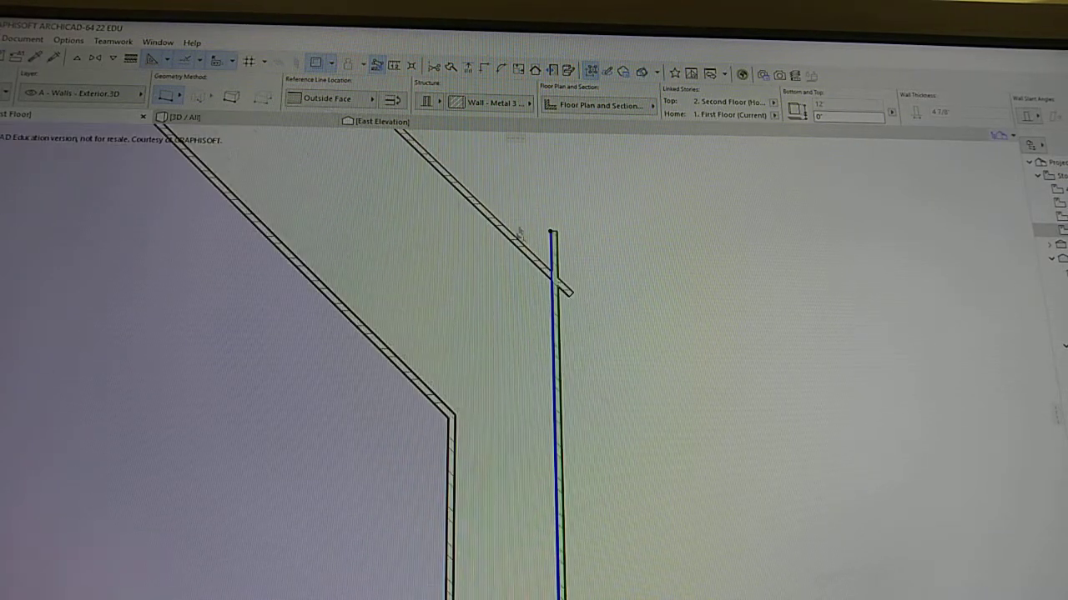
scroll(615, 308, "up", 2)
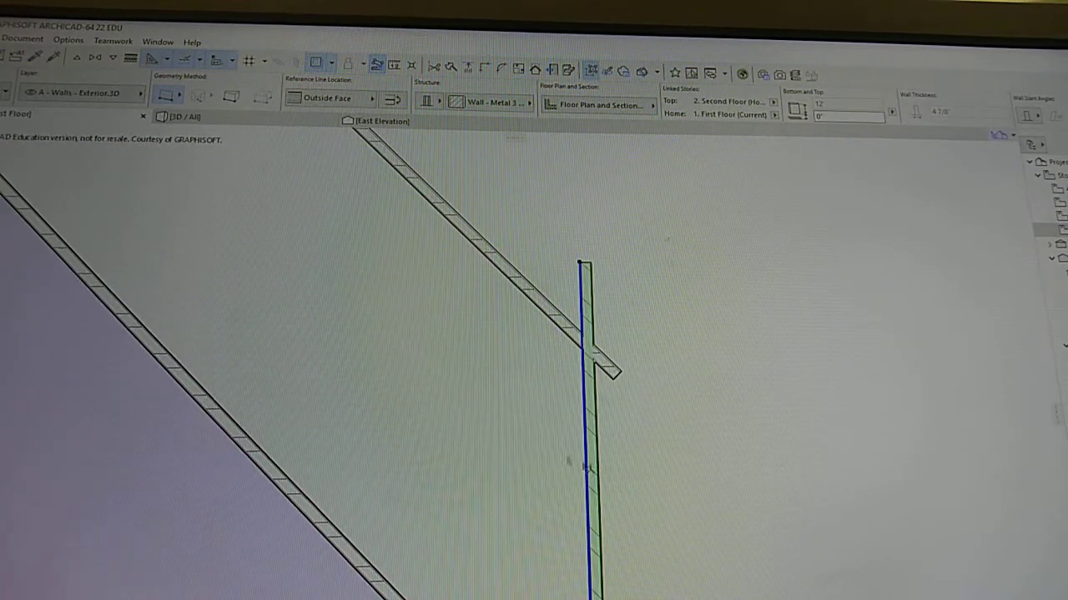
left_click(584, 265)
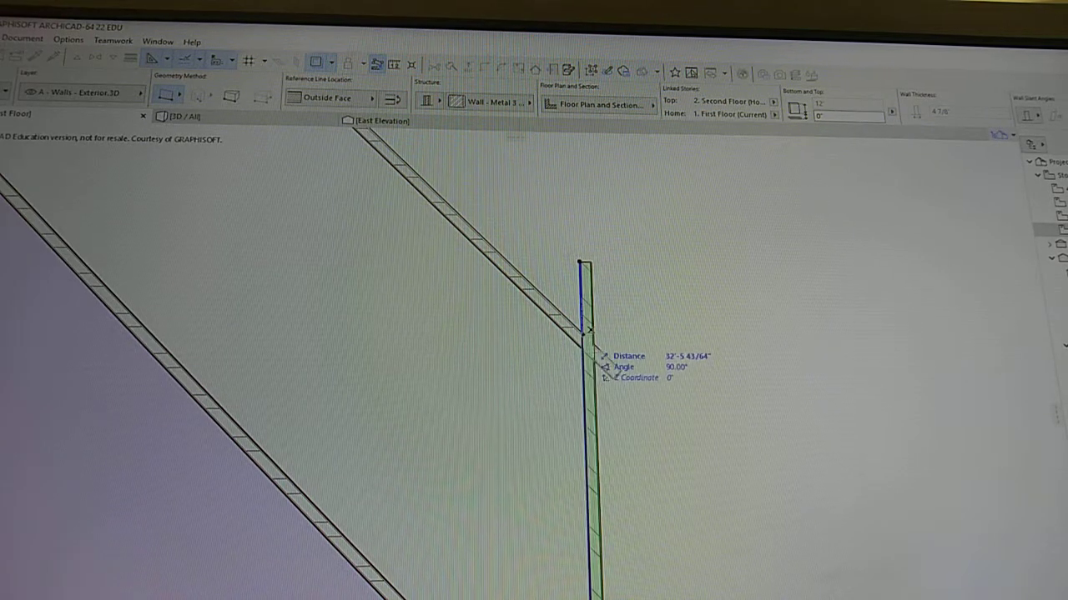
left_click(583, 349)
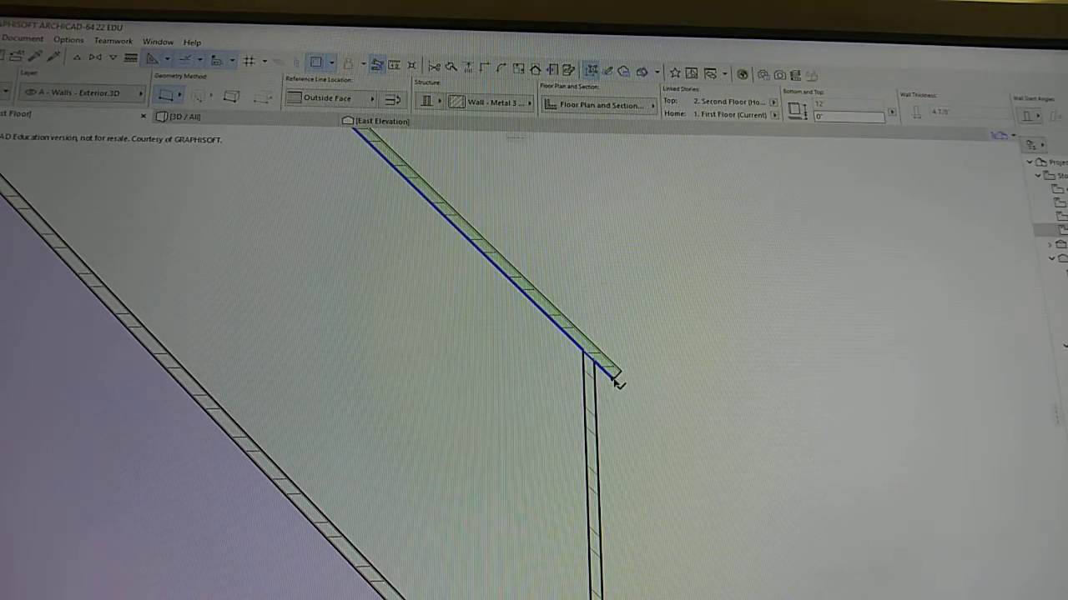
Extend the diagonal wall past the vertical wall and stretch the vertical wall above it
left_click(593, 357)
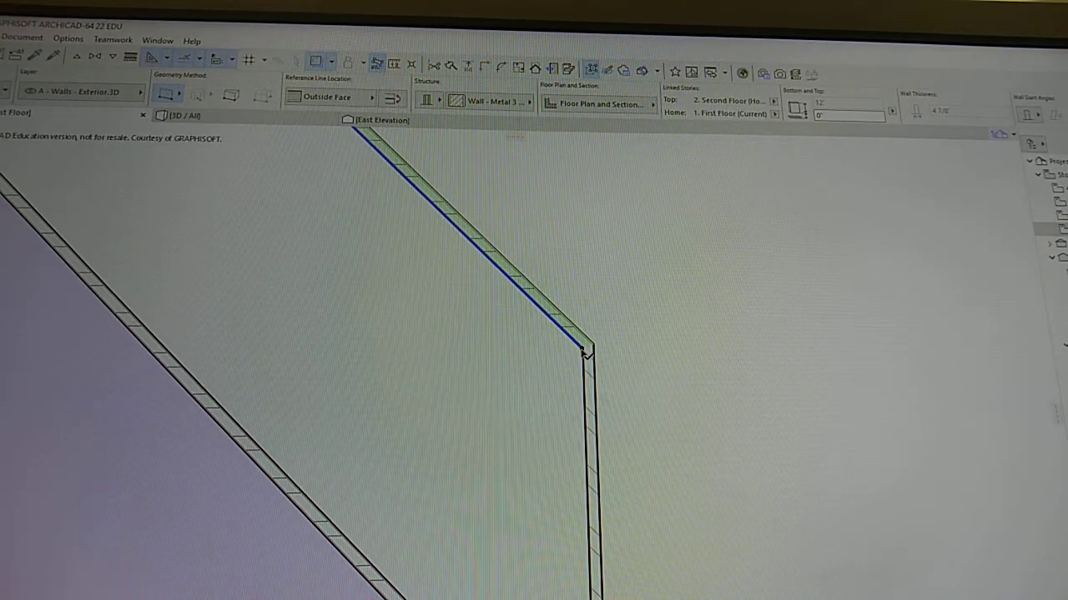
left_click(586, 352)
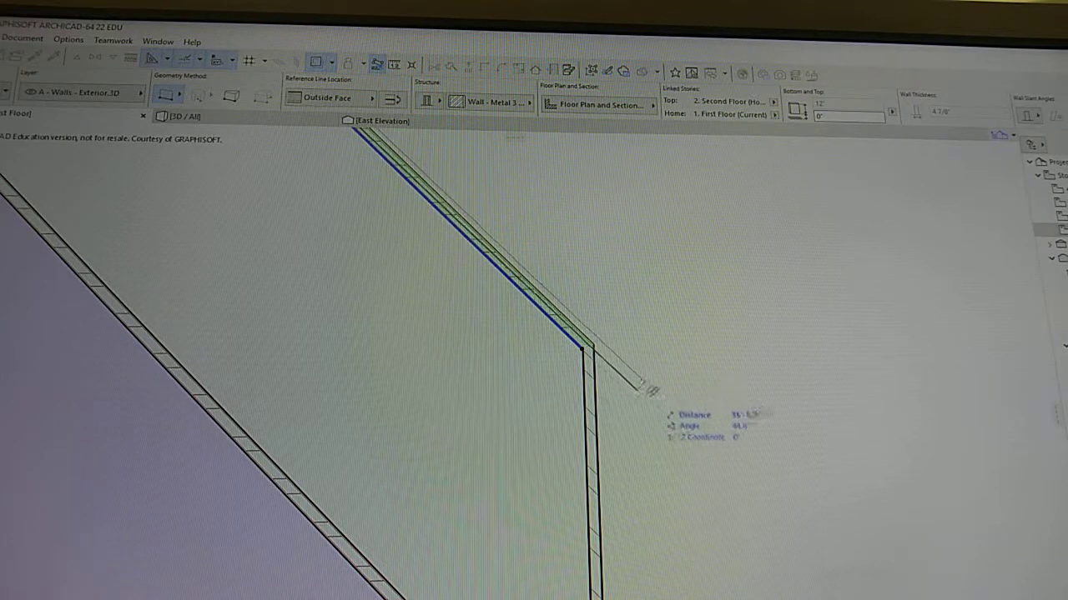
left_click(664, 427)
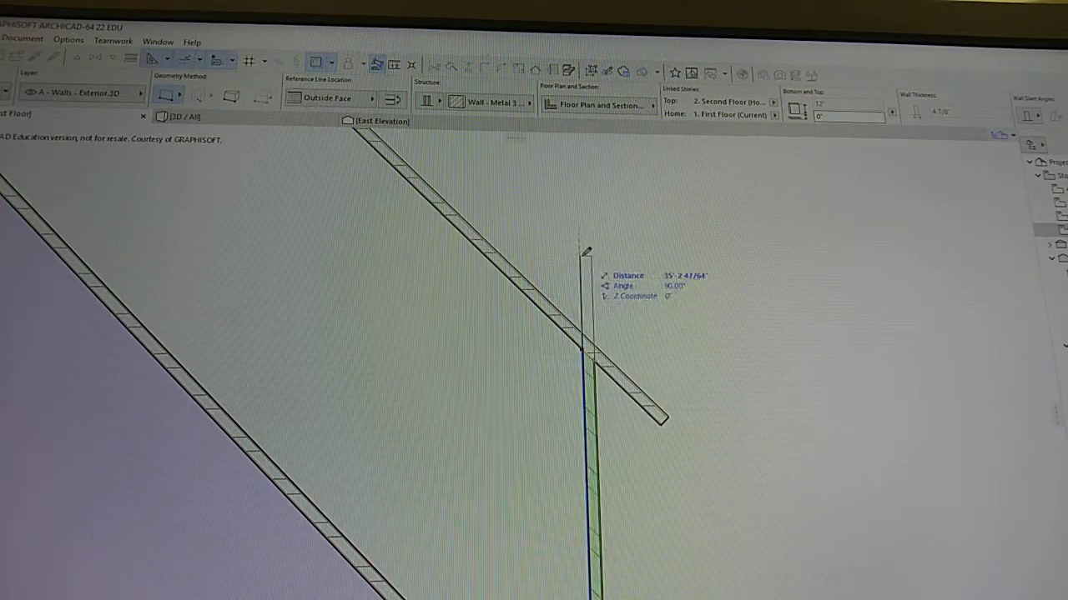
left_click(585, 260)
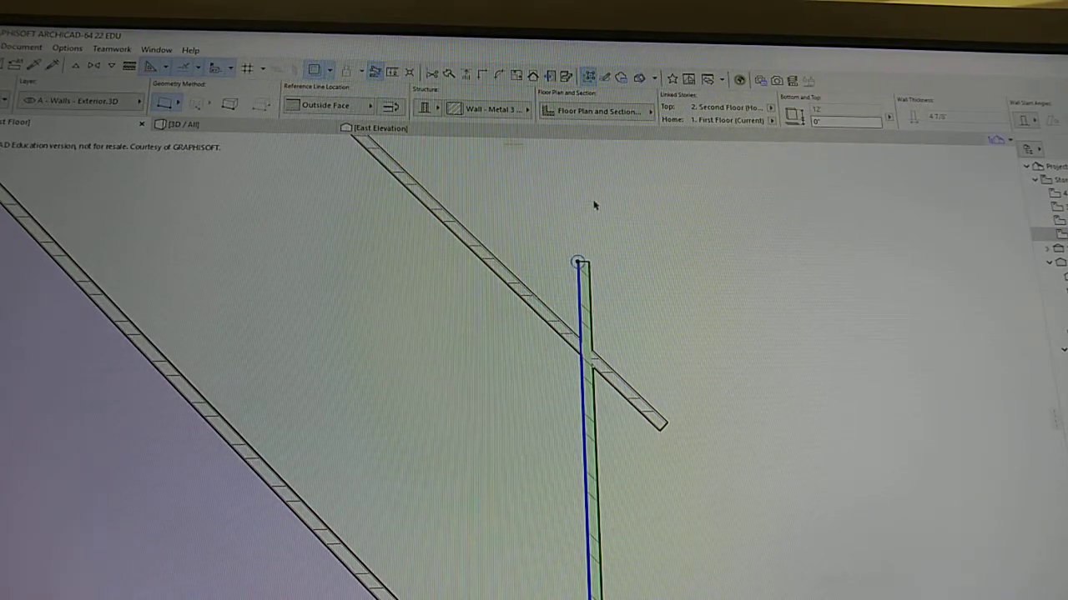
Intersect the crossing vertical and diagonal walls, trimming their overhanging ends
key("Escape")
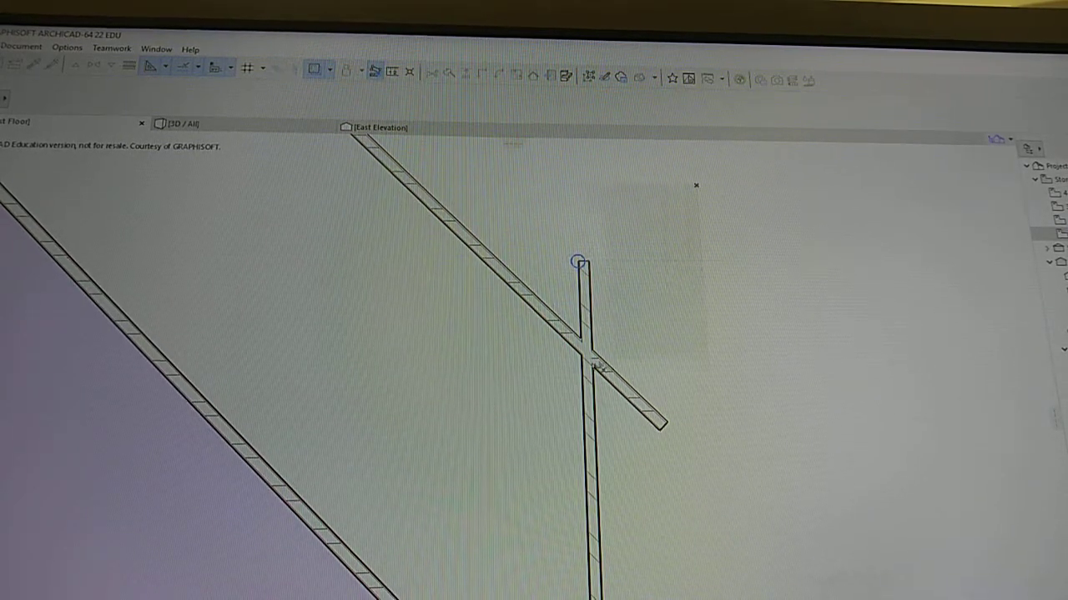
left_click(578, 262)
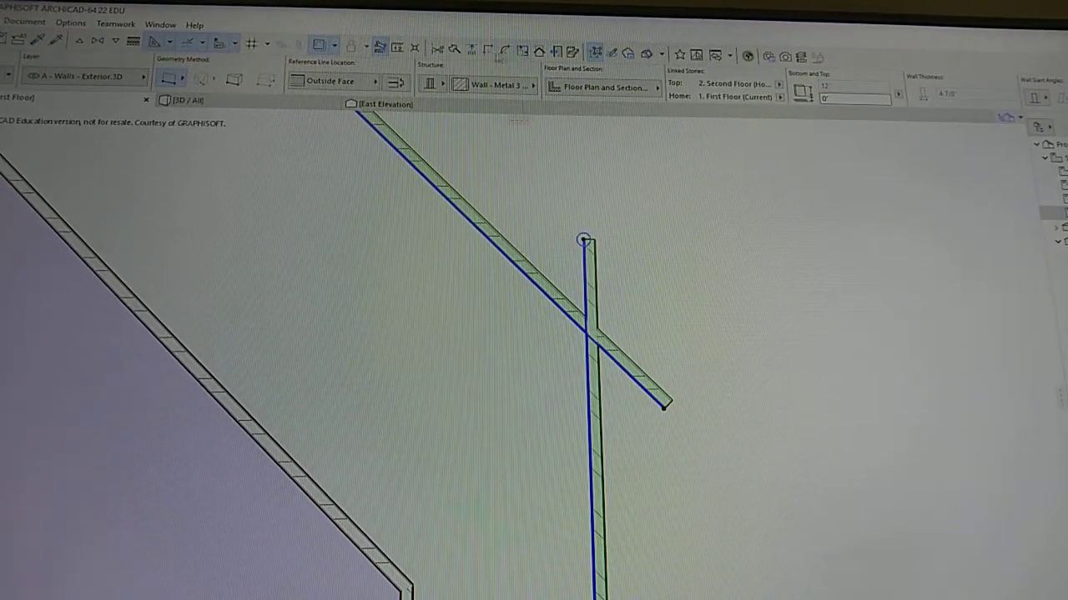
left_click(601, 344)
scroll(699, 400, "down", 2)
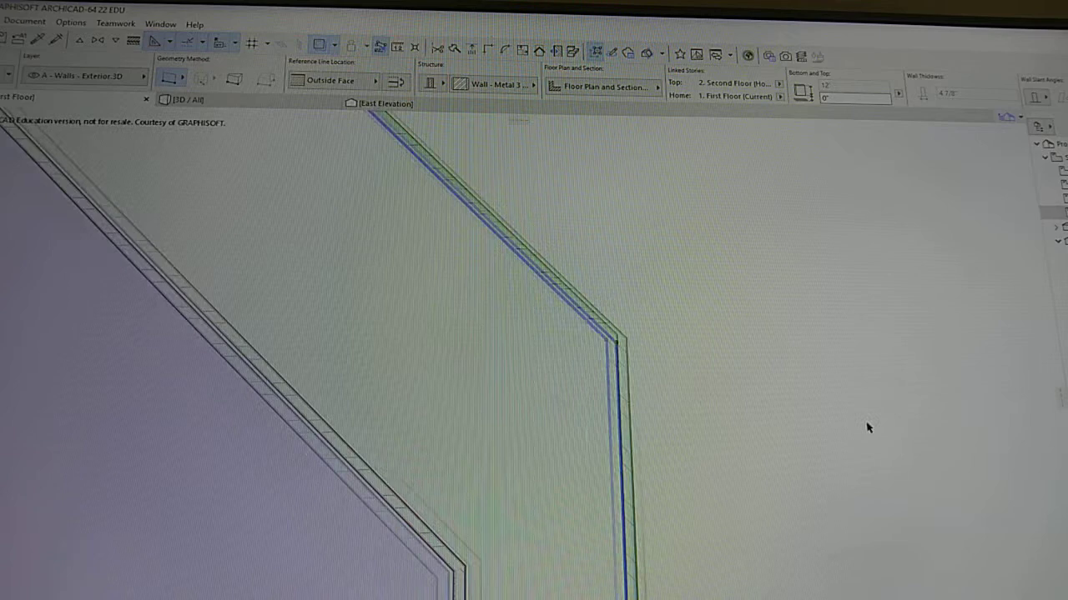
scroll(698, 401, "down", 2)
scroll(699, 400, "down", 2)
scroll(709, 409, "down", 2)
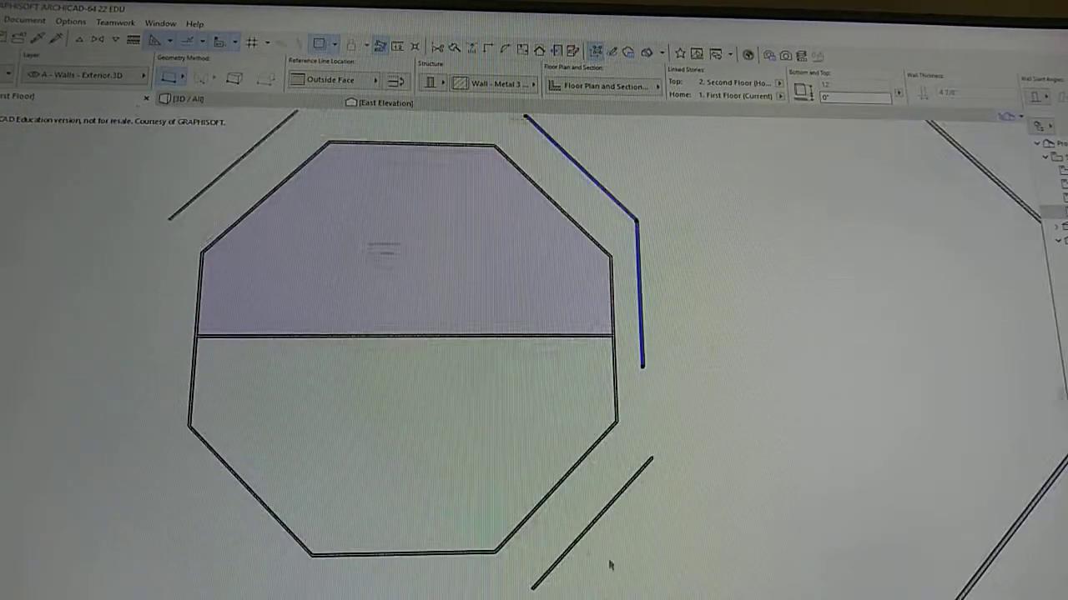
Intersect the vertical wall with the lower-right diagonal wall at a second corner
left_click(648, 467)
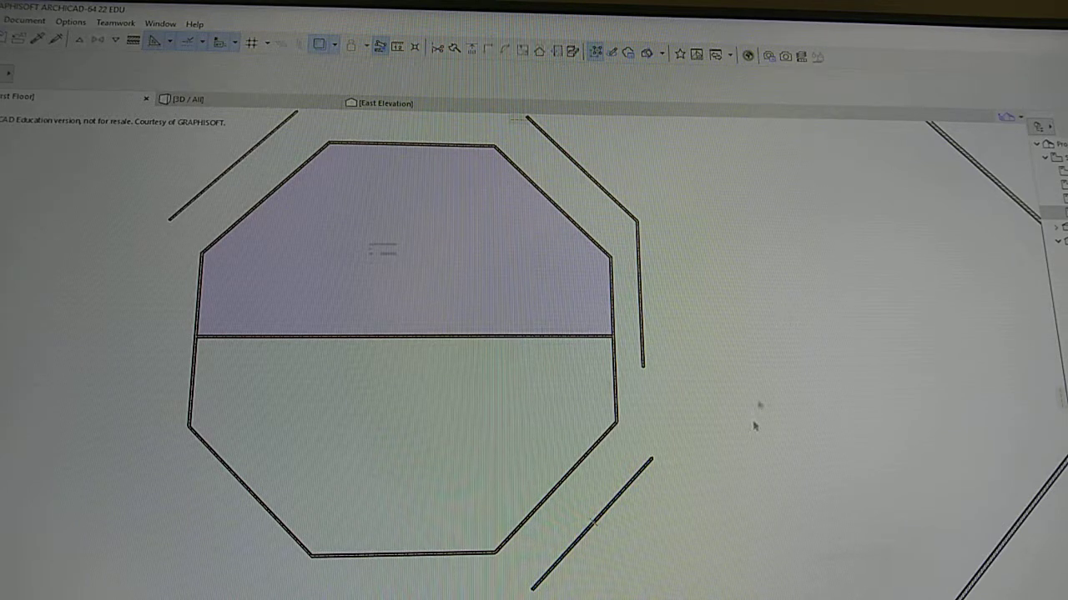
left_click_drag(737, 300, 643, 507)
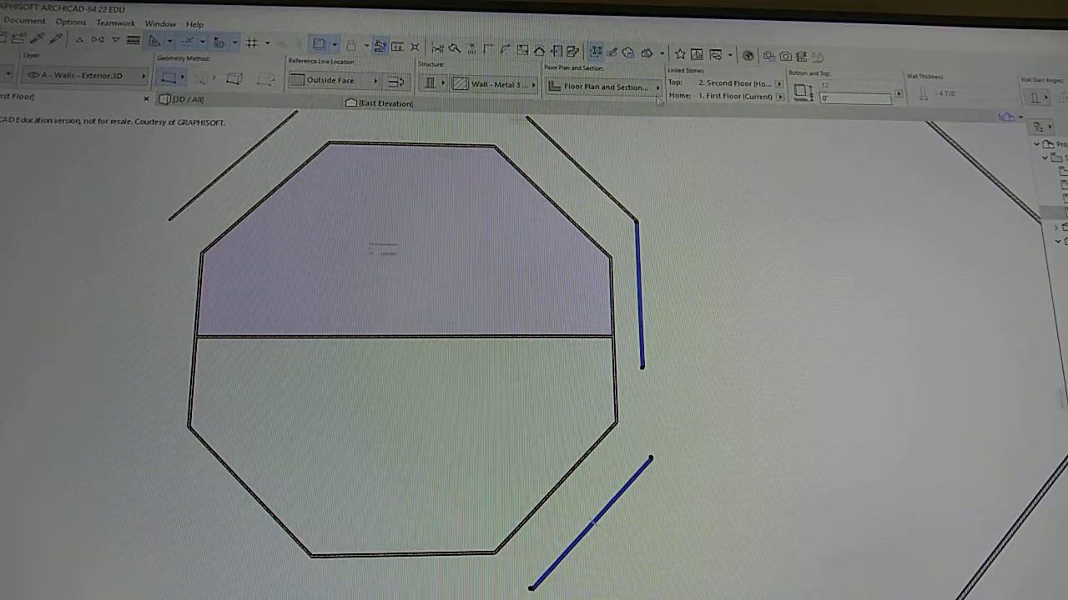
left_click(471, 51)
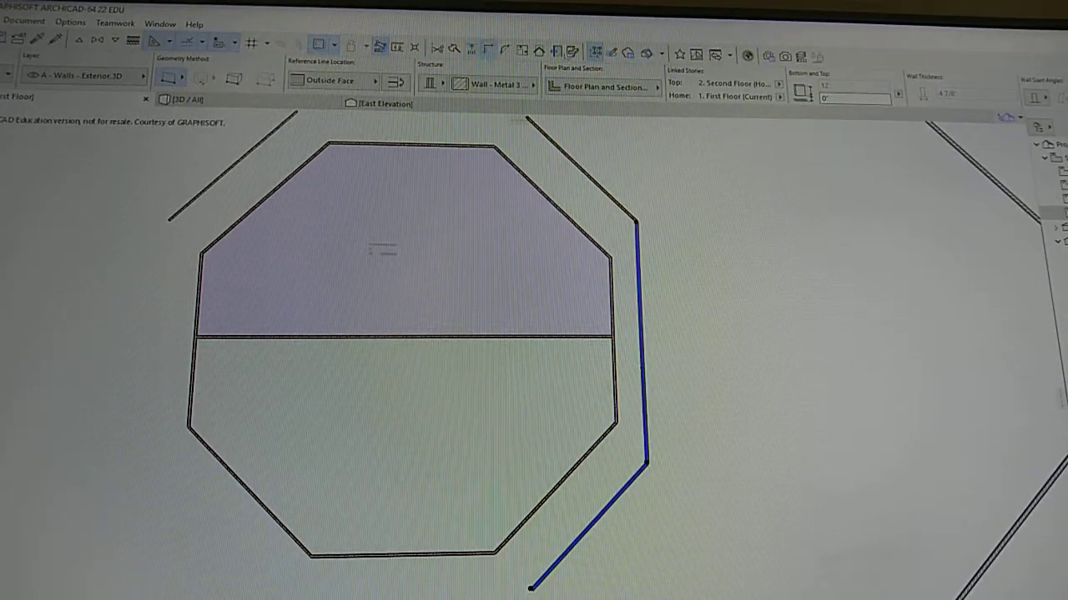
scroll(696, 475, "down", 3)
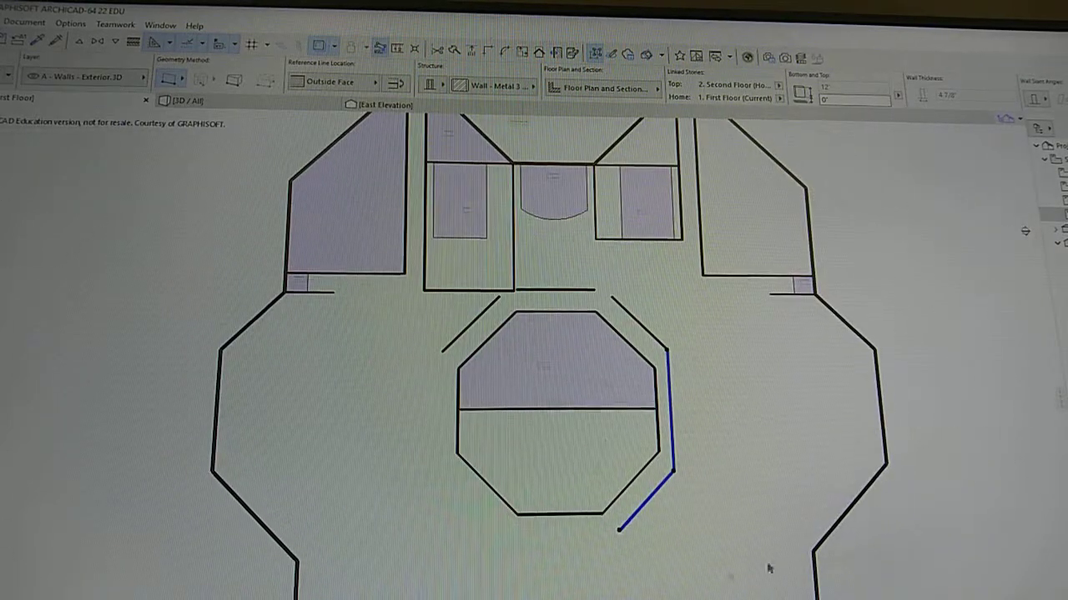
scroll(646, 279, "up", 3)
scroll(648, 278, "up", 2)
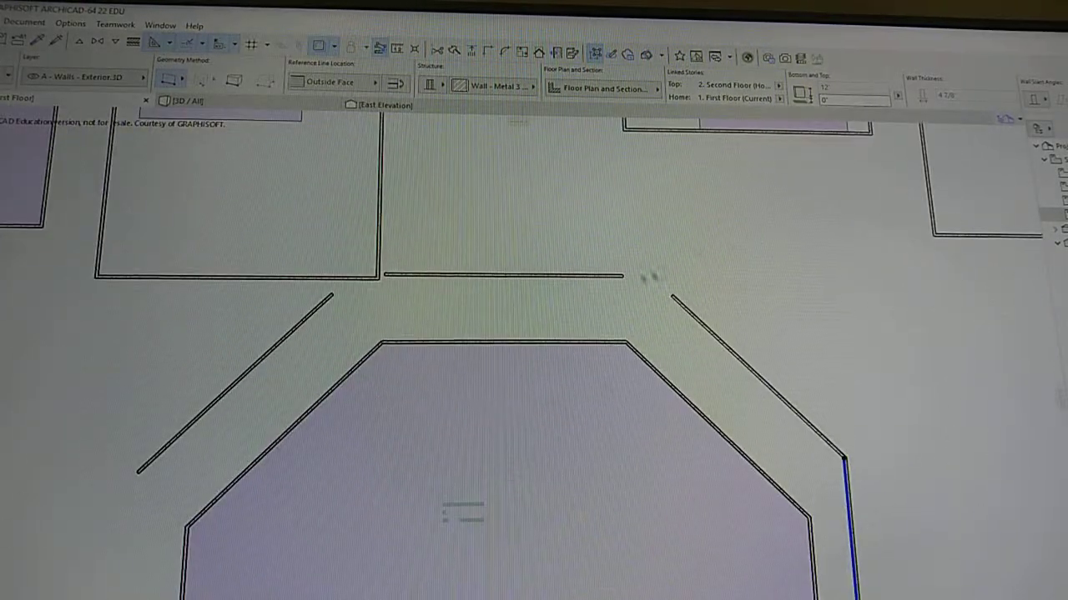
Intersect the horizontal top wall with the upper-right diagonal wall
left_click(632, 304)
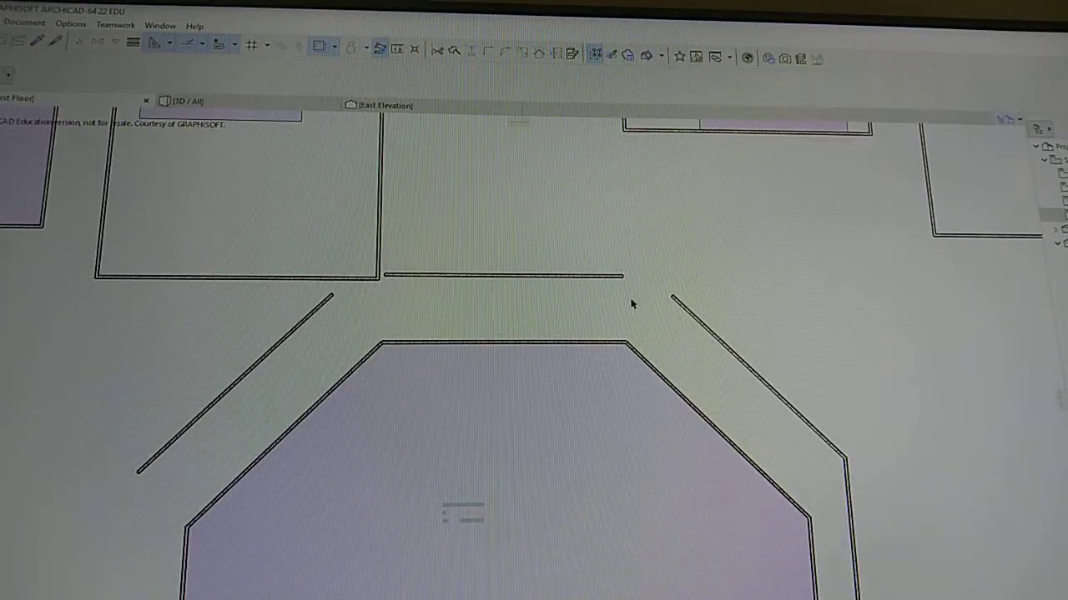
left_click(722, 313)
left_click(487, 53)
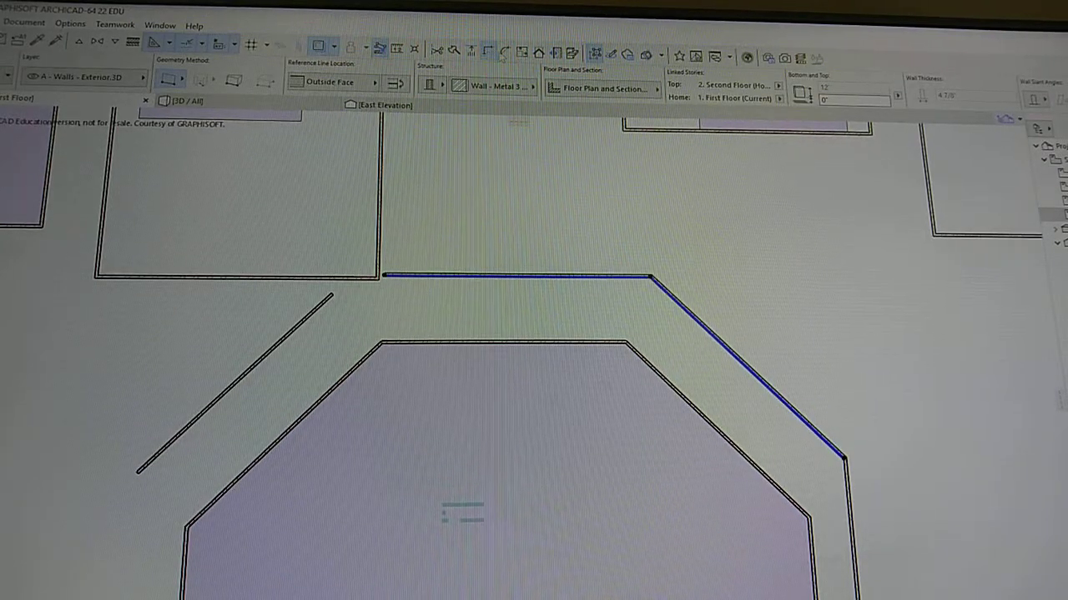
scroll(659, 379, "down", 2)
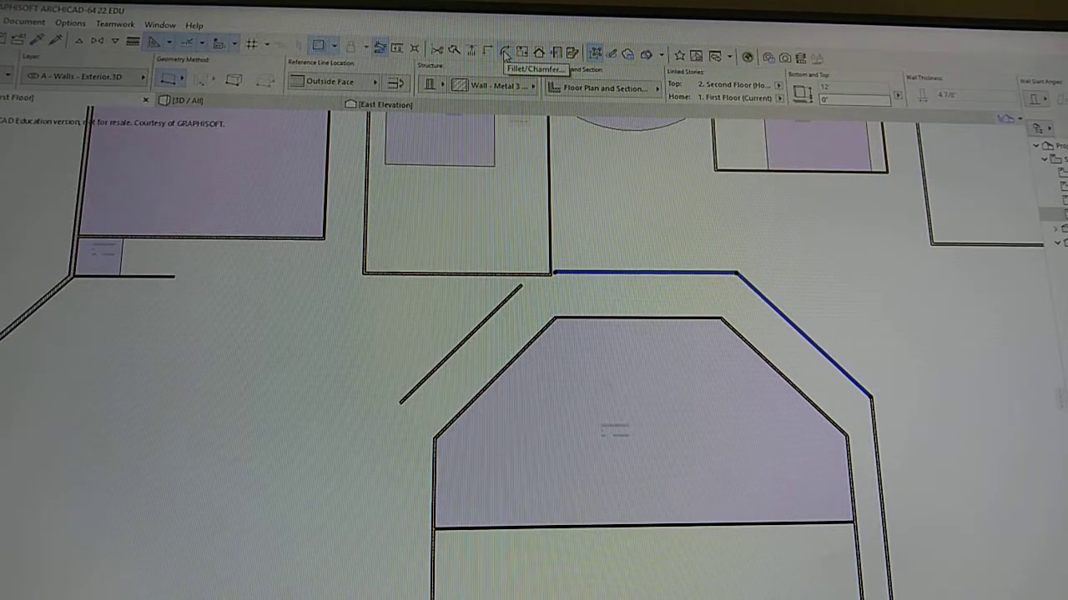
scroll(550, 276, "up", 2)
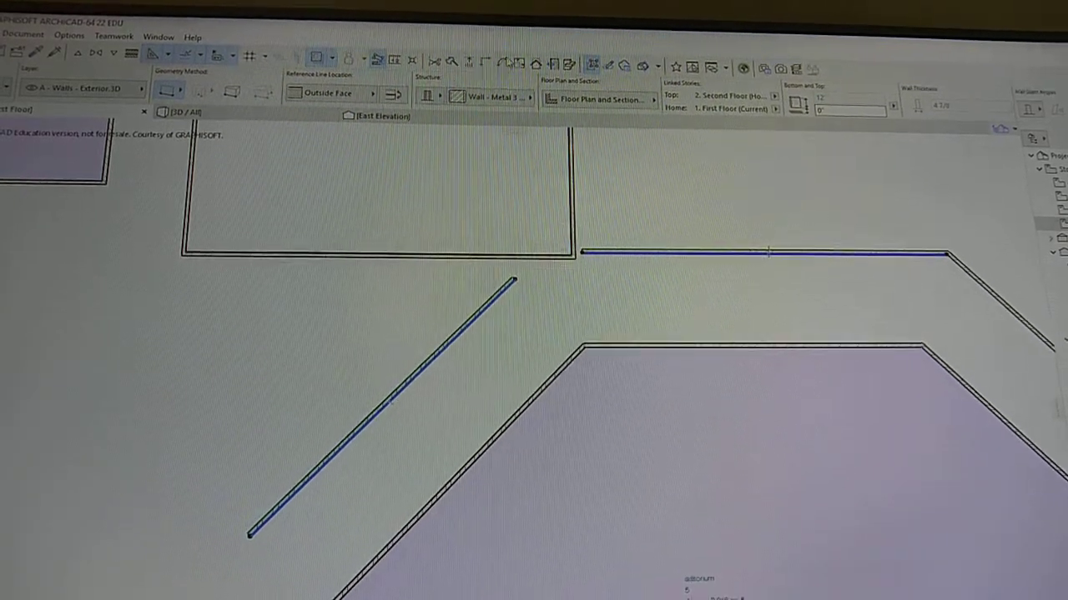
Fillet the upper-left diagonal and horizontal walls using the default radius
left_click(506, 66)
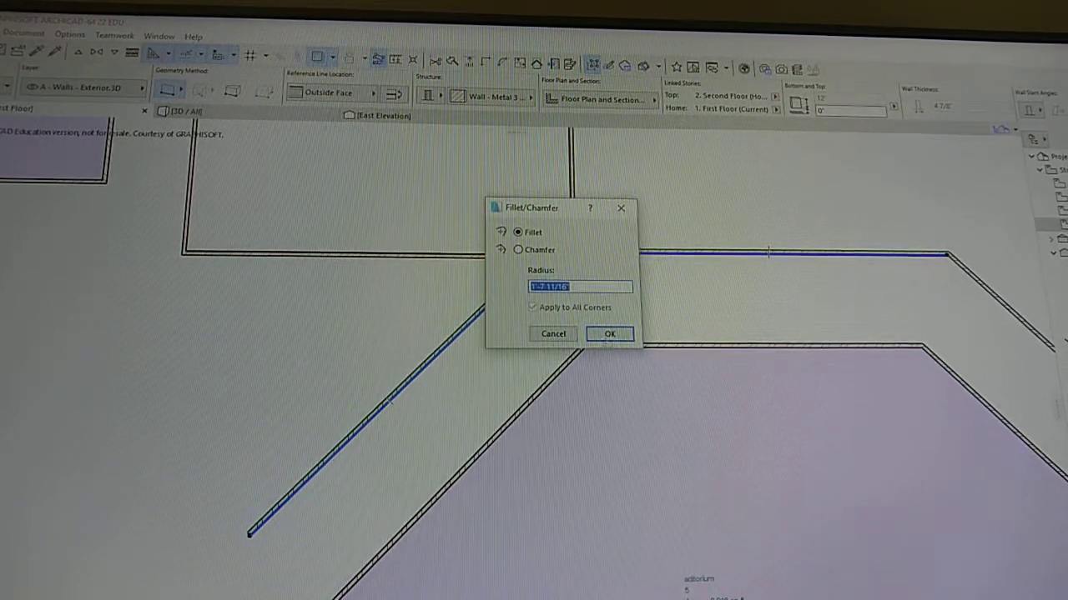
left_click(610, 333)
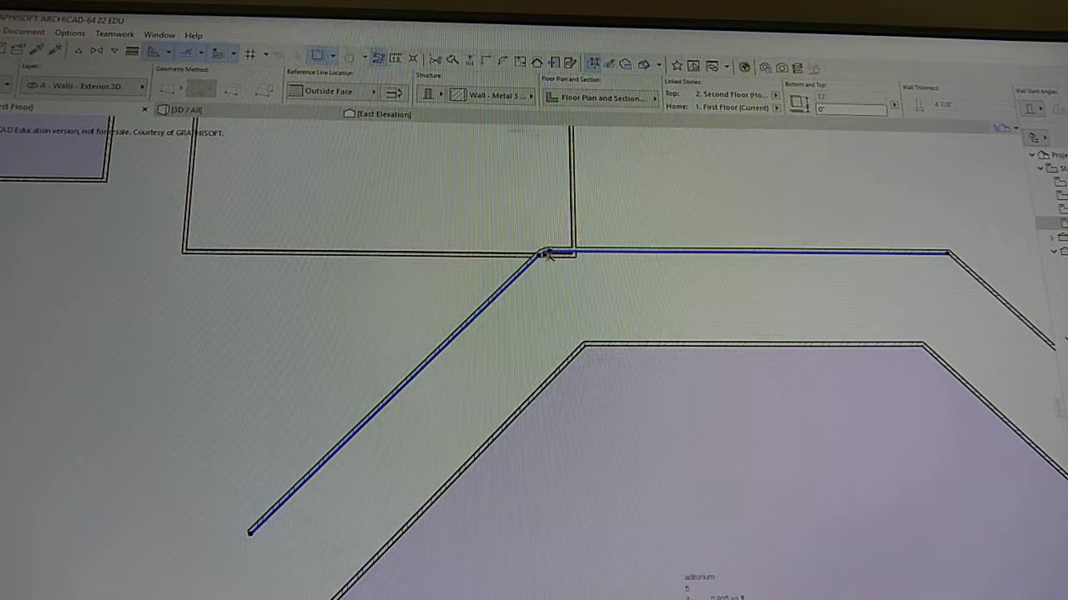
scroll(541, 260, "up", 5)
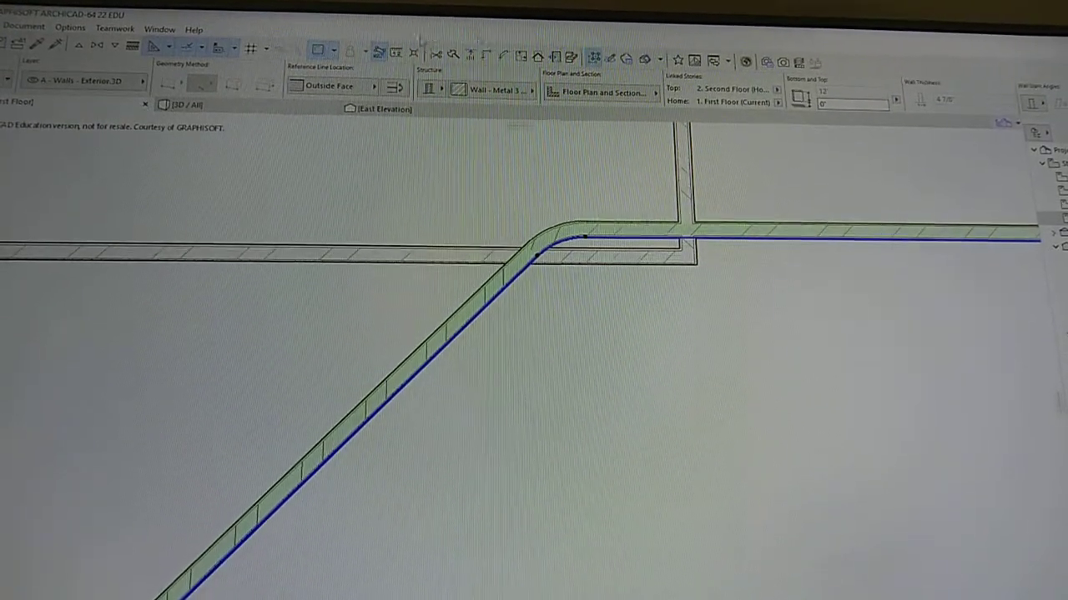
scroll(784, 292, "down", 2)
scroll(784, 292, "down", 2)
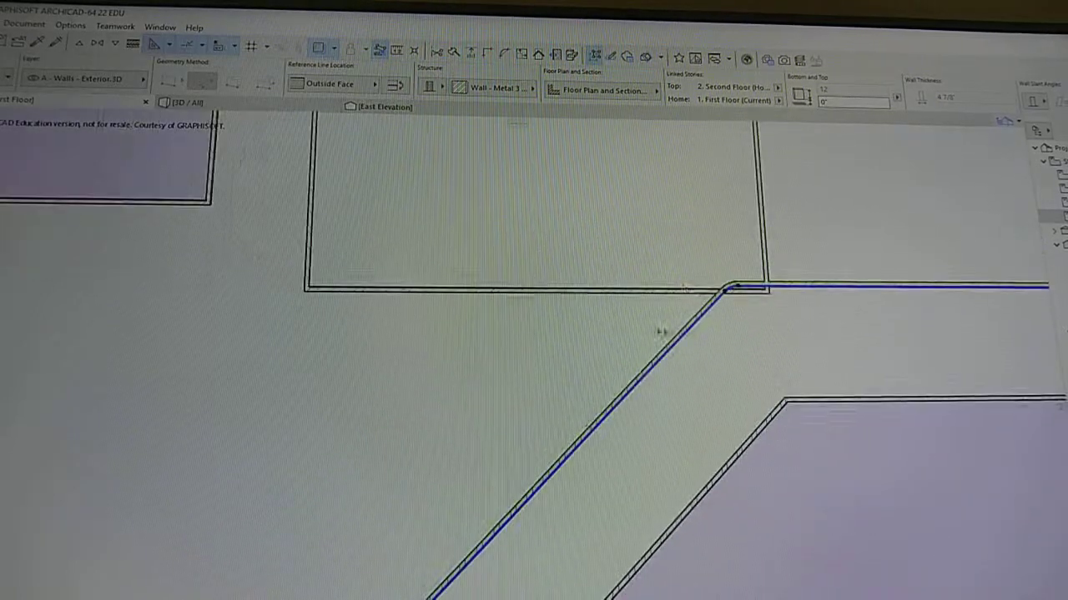
scroll(653, 357, "right", 5)
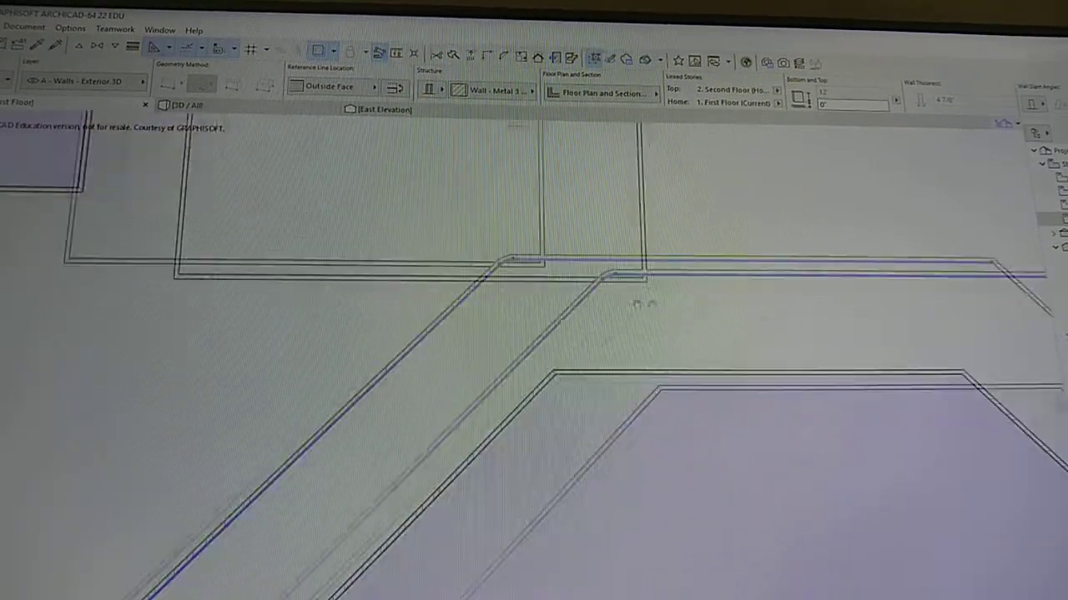
scroll(631, 305, "right", 5)
scroll(743, 300, "right", 5)
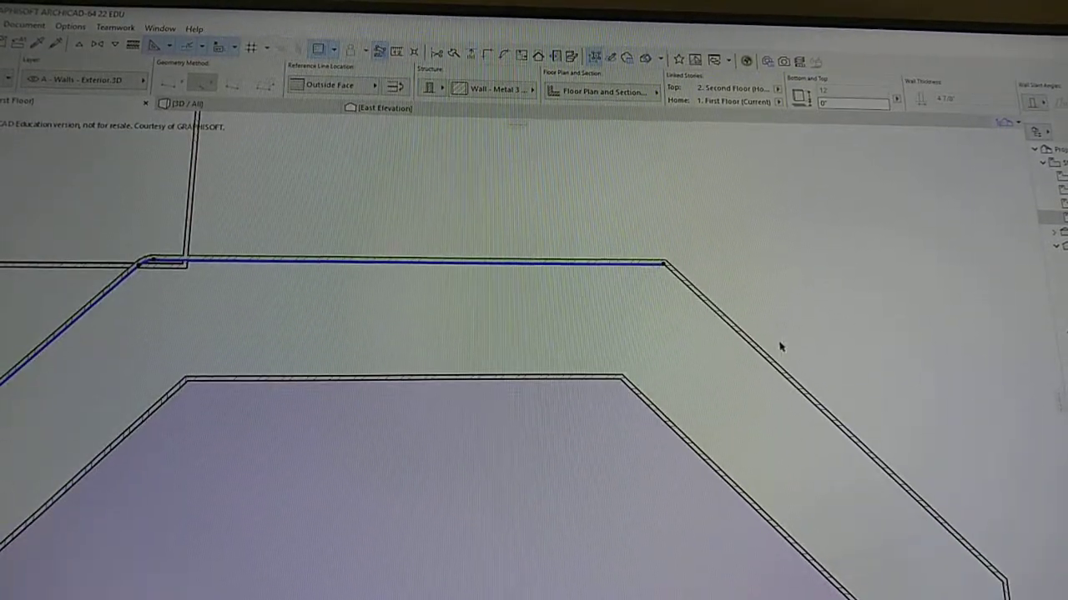
scroll(782, 350, "down", 1)
scroll(815, 298, "down", 2)
scroll(703, 420, "down", 2)
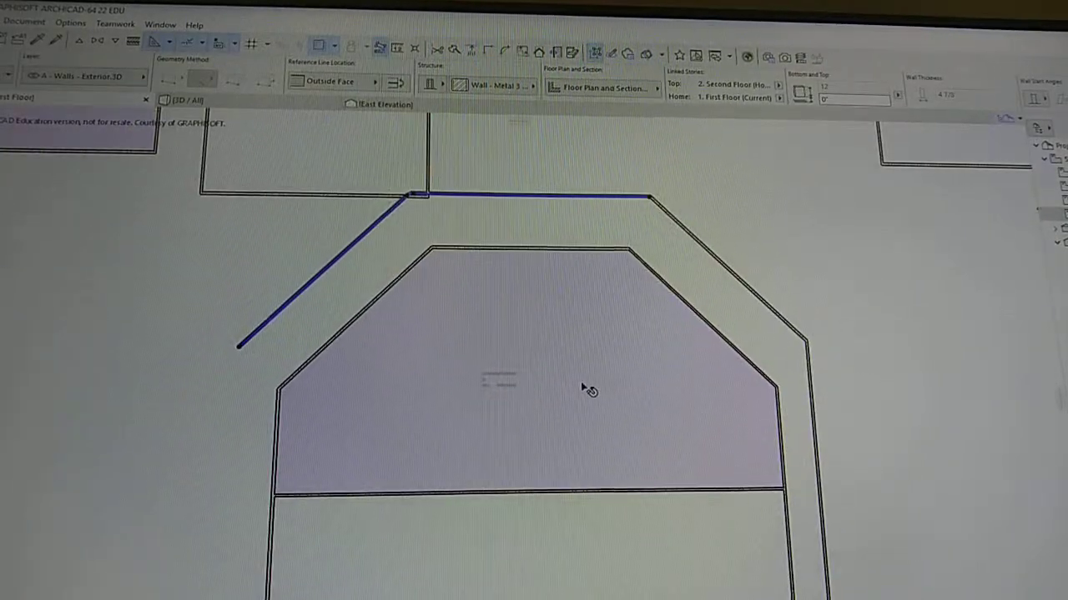